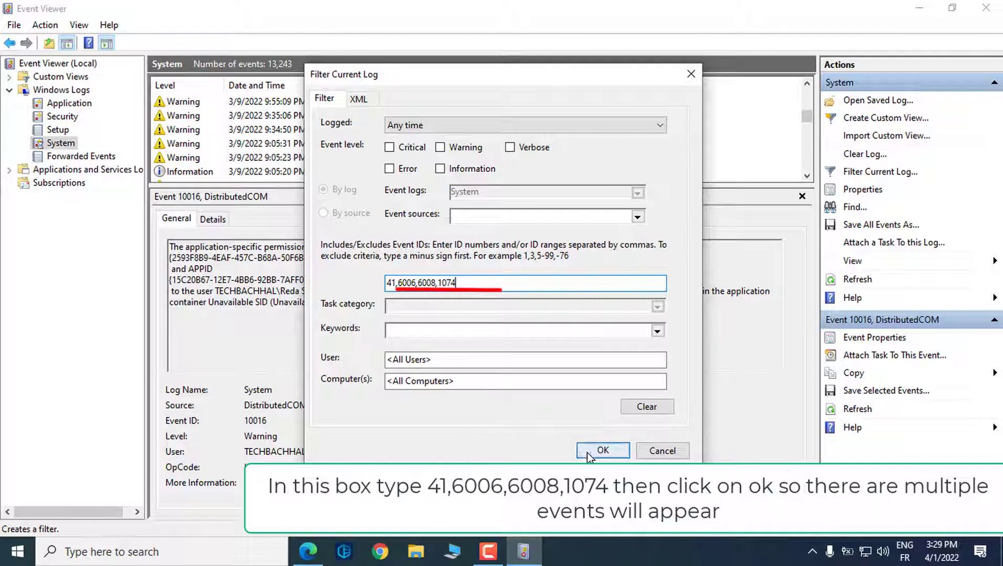
Step: Apply the event ID filter 41,6006,6008,1074 to the System log and look through the filtered events
left_click(600, 450)
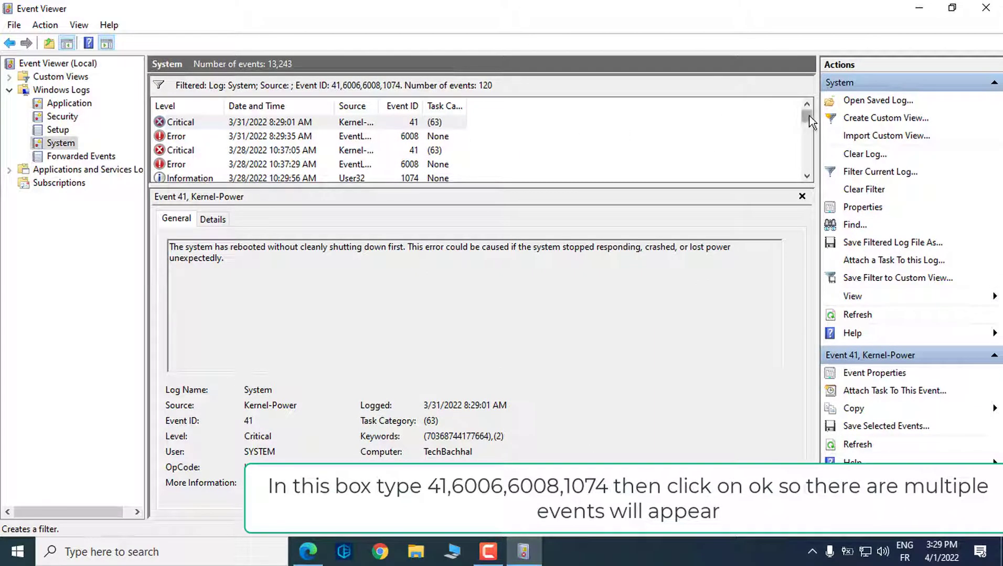
scroll(712, 129, "down", 2)
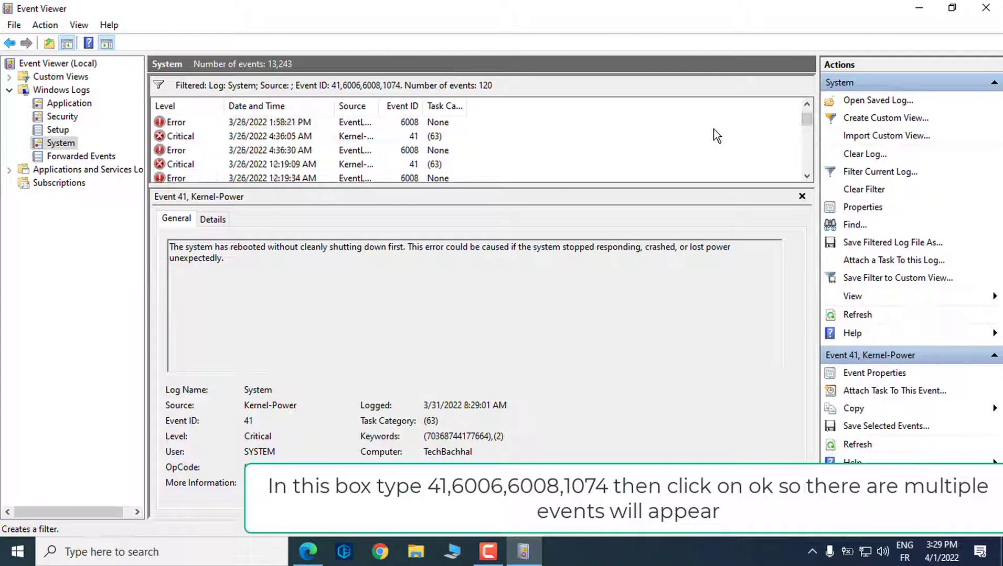
scroll(713, 129, "up", 1)
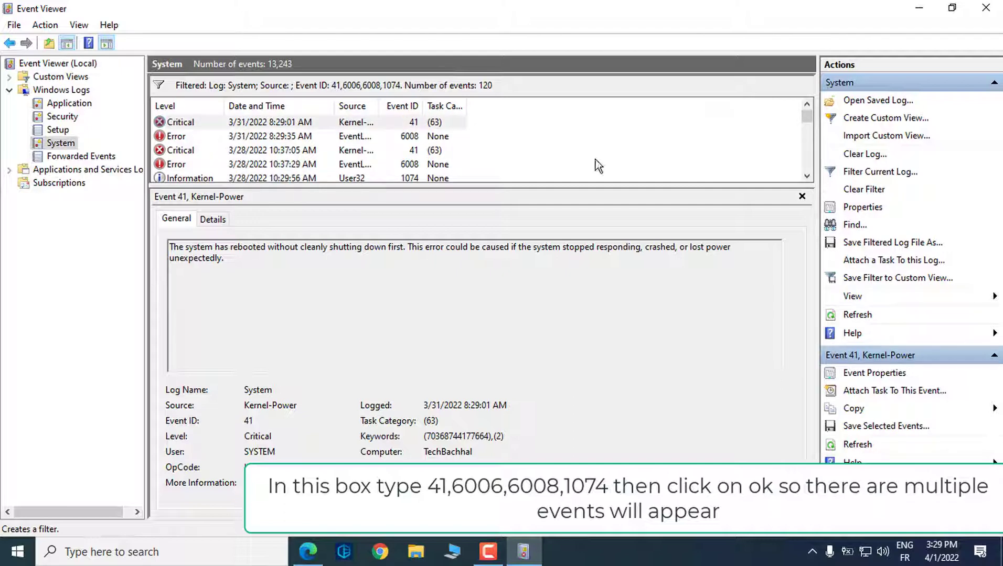
scroll(598, 165, "down", 1)
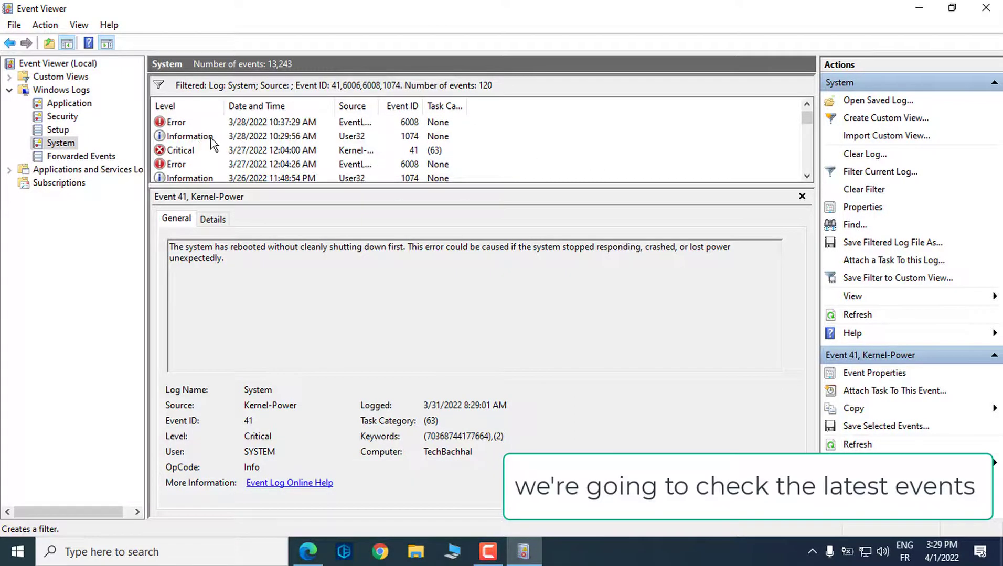
Step: Read the descriptions of the 3/28/2022 User32 event 1074 and the 3/27/2022 critical Kernel-Power event 41
left_click(233, 137)
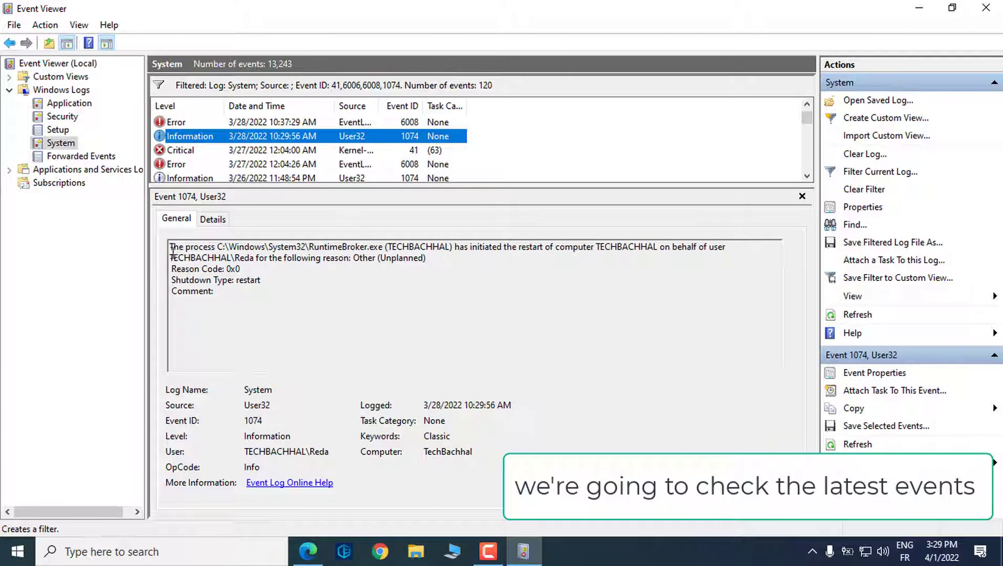
left_click_drag(172, 253, 361, 301)
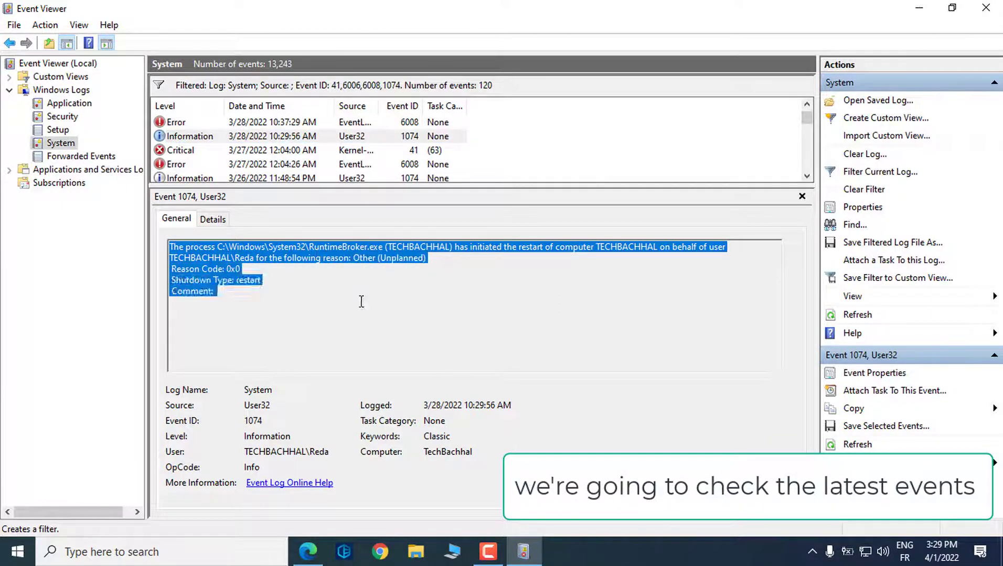
left_click(298, 307)
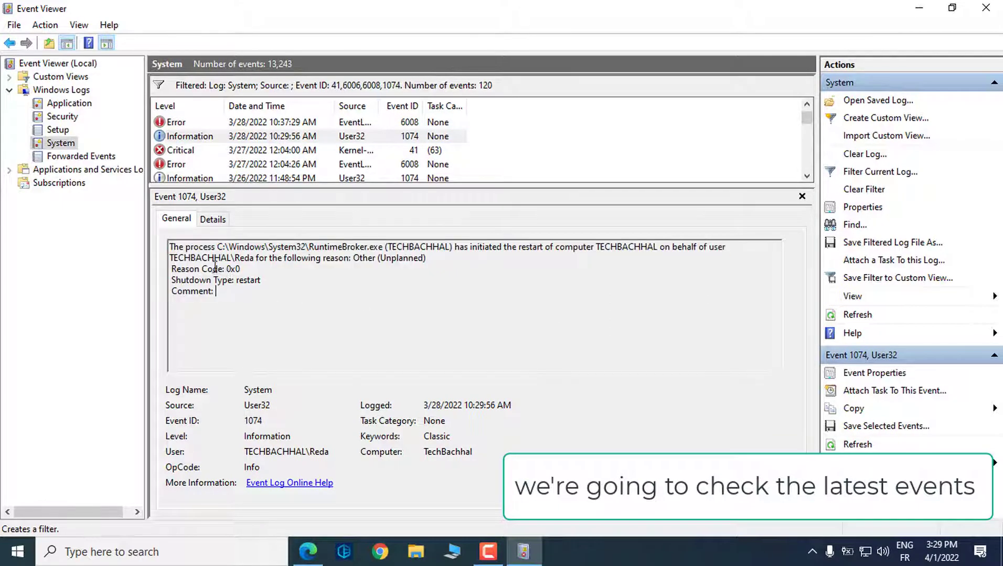
left_click(179, 153)
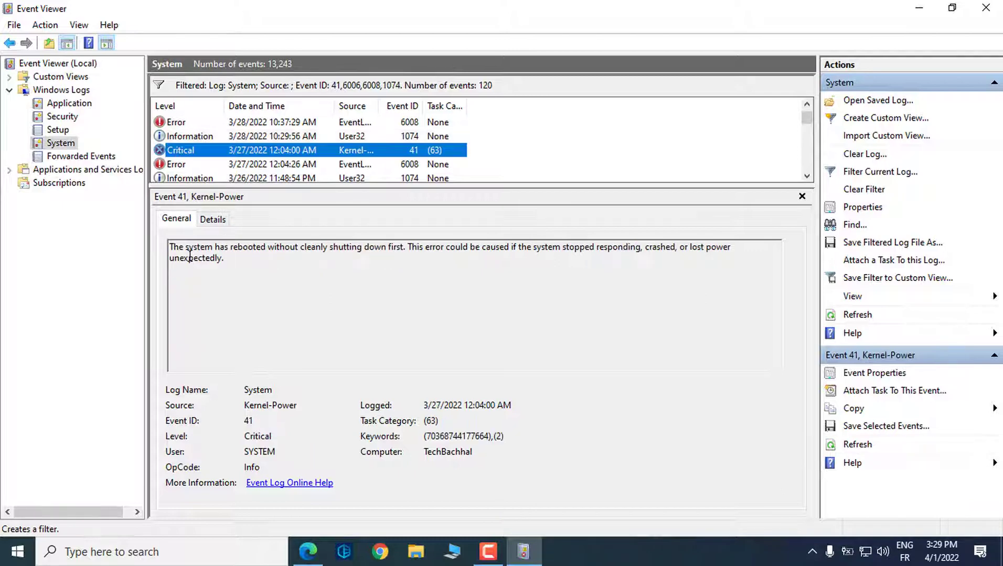
left_click_drag(170, 248, 388, 273)
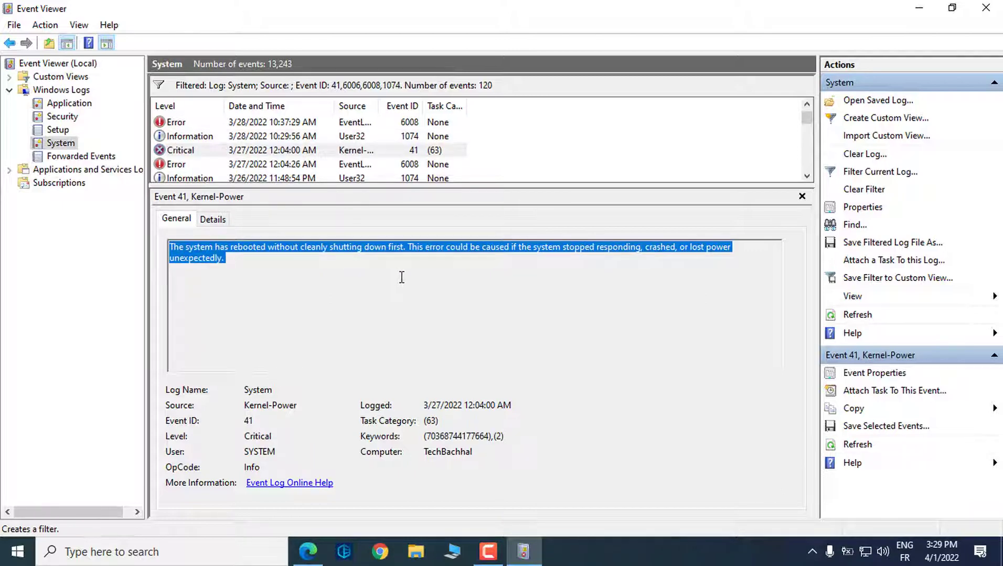
left_click(269, 268)
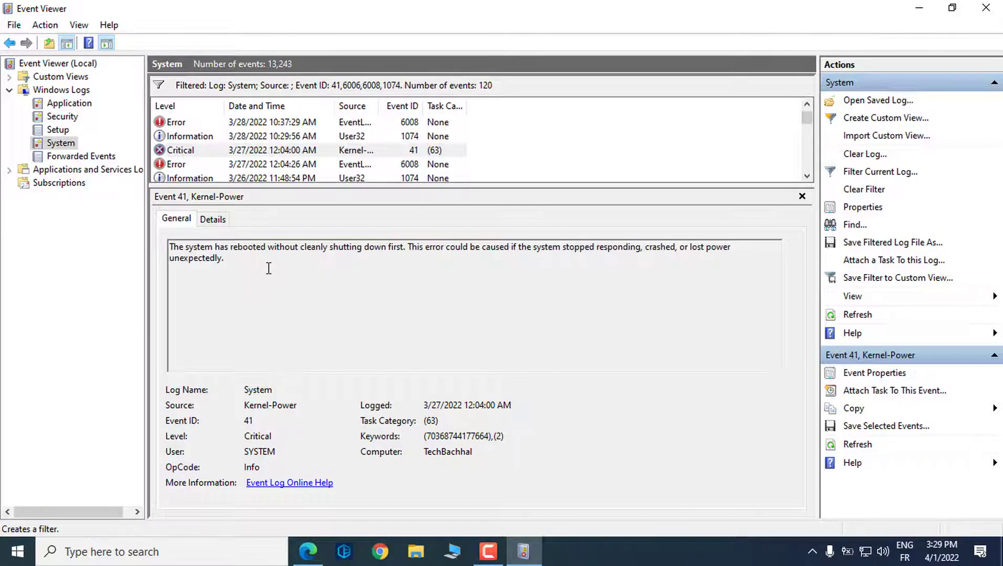
Step: Open the power button settings in Power Options, unlock the currently unavailable shutdown settings, and return to the power plan overview
right_click(15, 560)
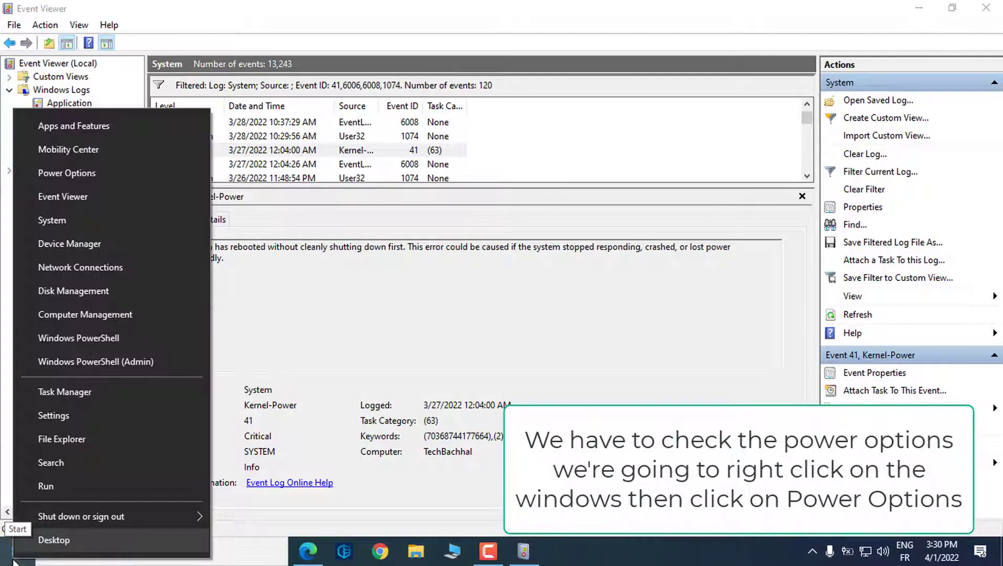
left_click(100, 176)
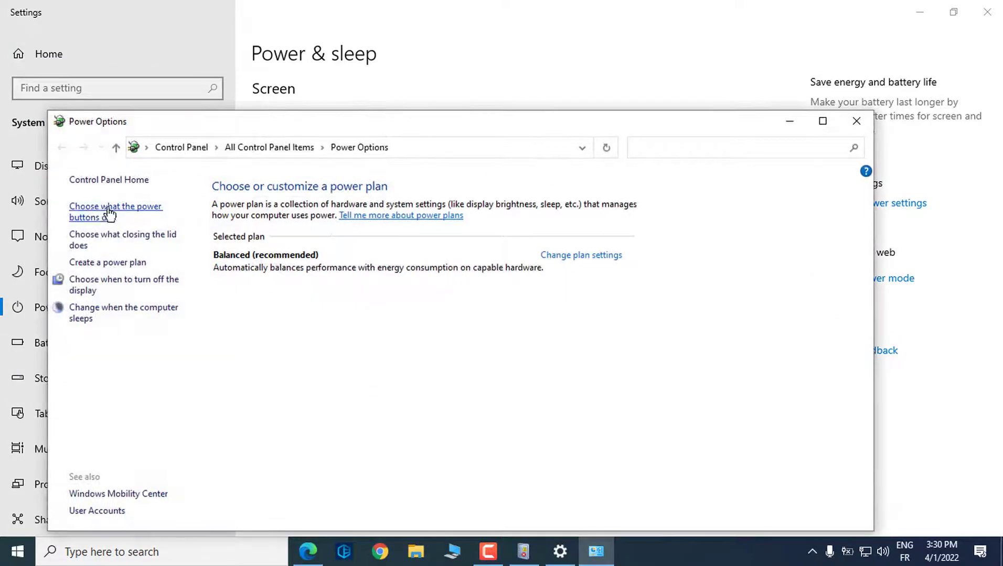
left_click(109, 213)
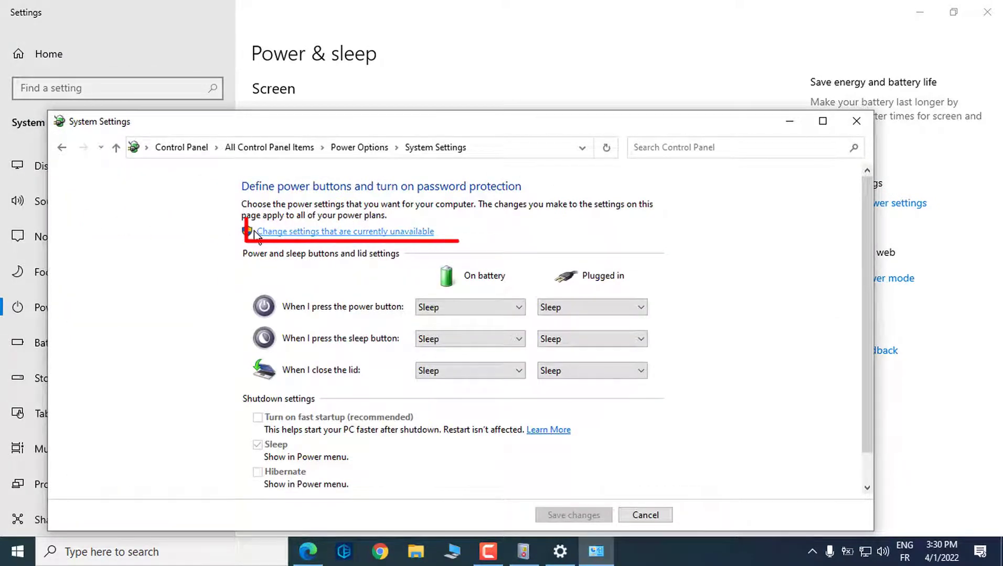
left_click(374, 234)
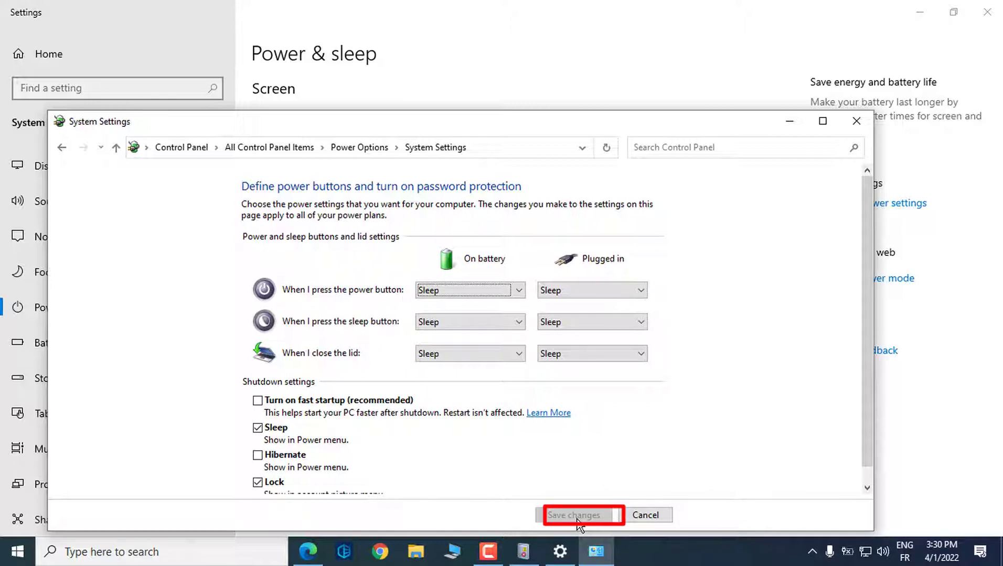
left_click(61, 149)
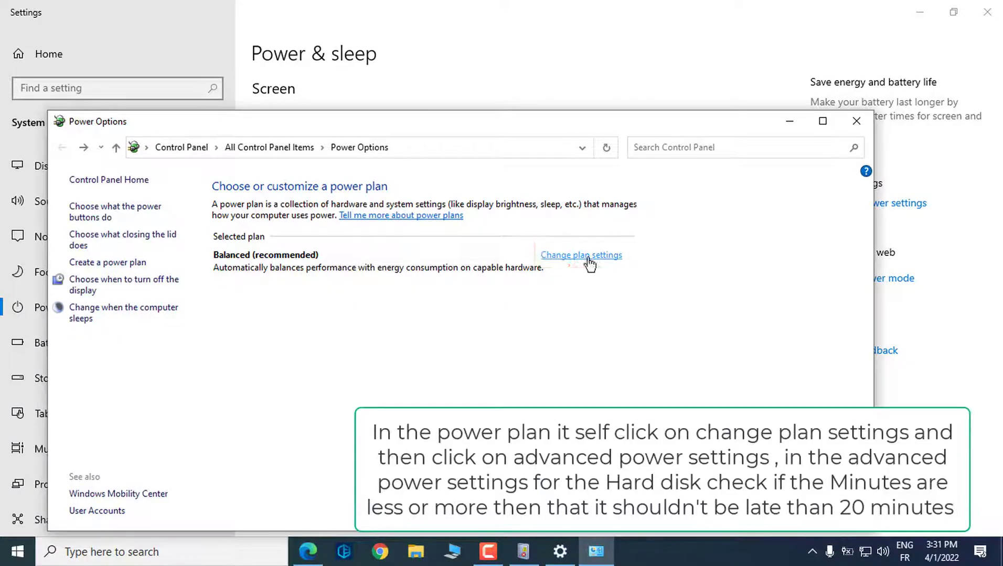
Step: Open the Balanced plan's advanced power settings and check the on-battery minutes for turning off the hard disk
left_click(589, 262)
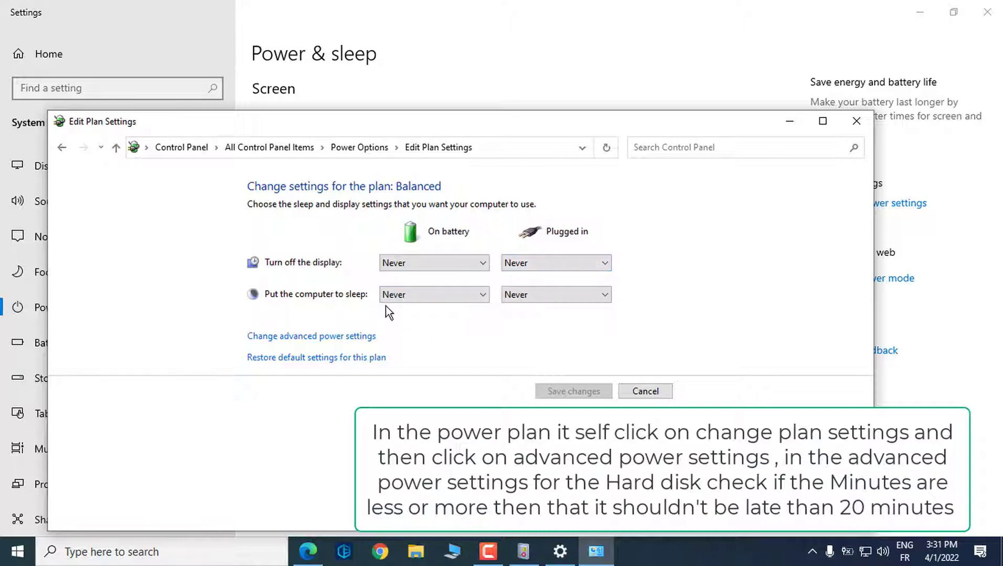
left_click(314, 336)
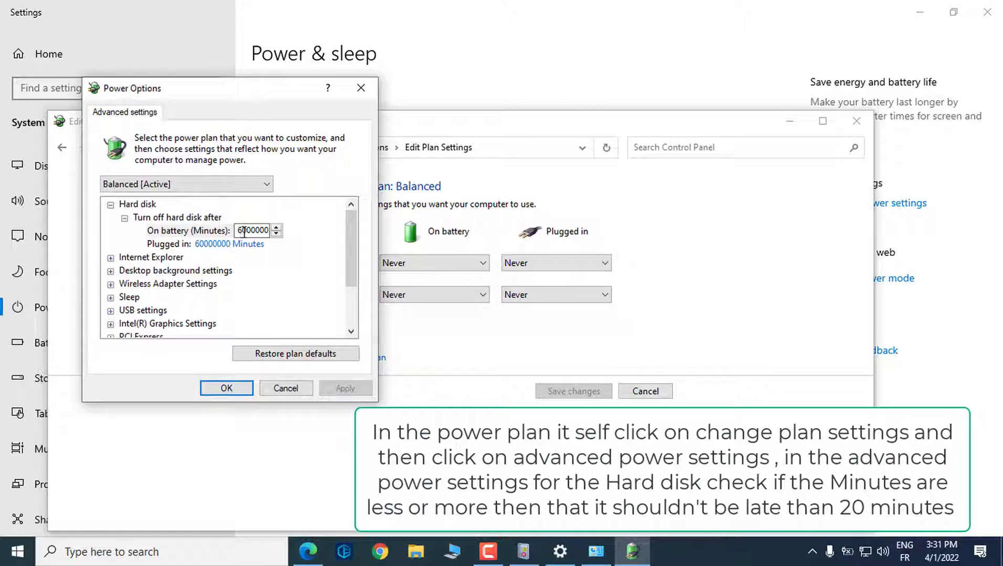
left_click_drag(244, 232, 275, 233)
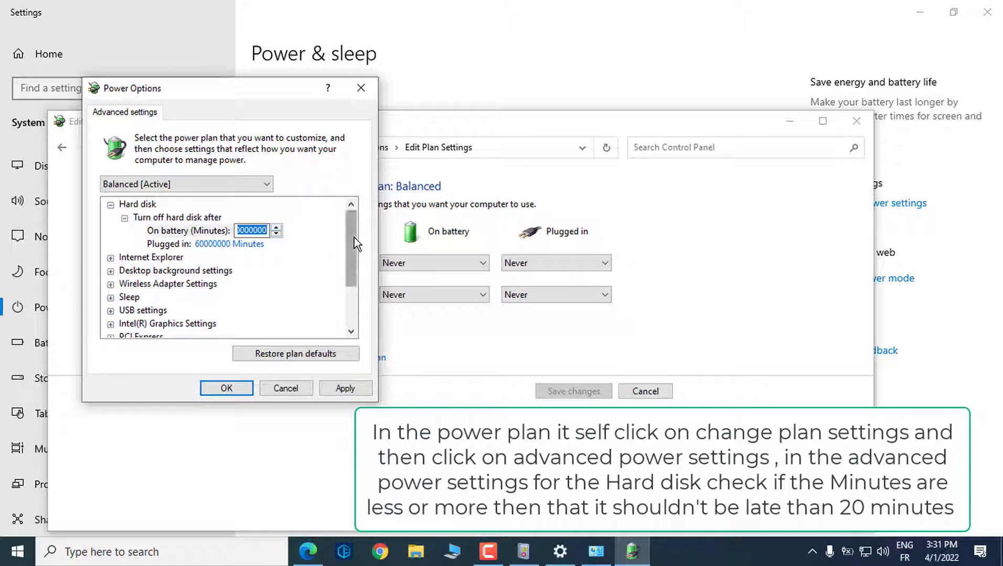
double_click(241, 231)
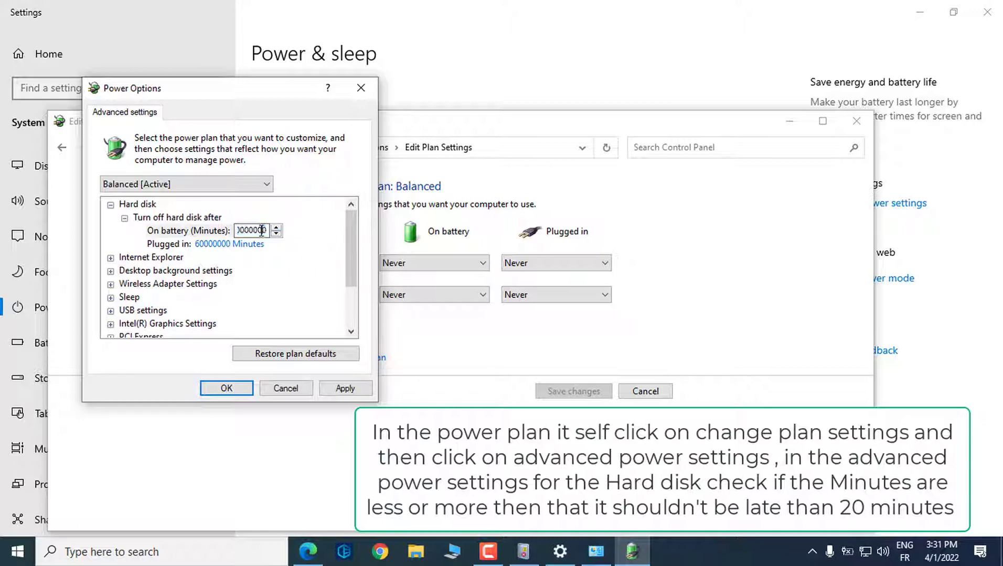
Step: Check the minimum processor state under Processor power management, and apply and close the advanced power settings
left_click_drag(345, 235, 339, 301)
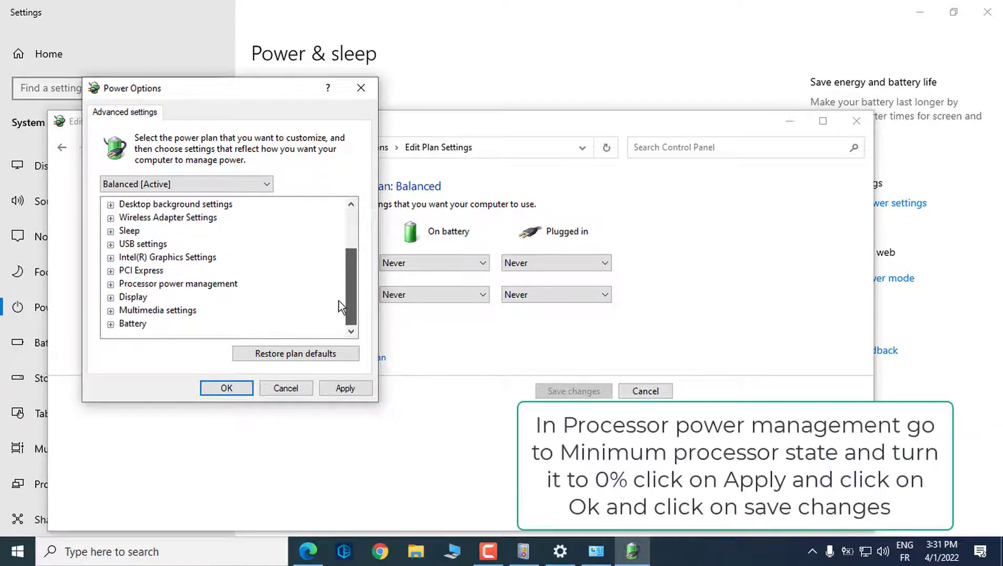
left_click(110, 284)
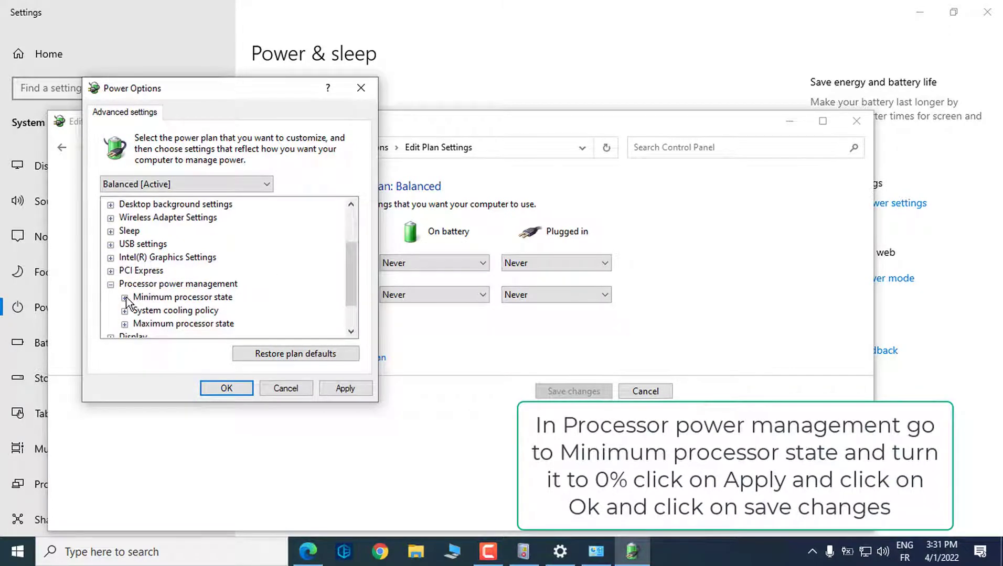
left_click(124, 297)
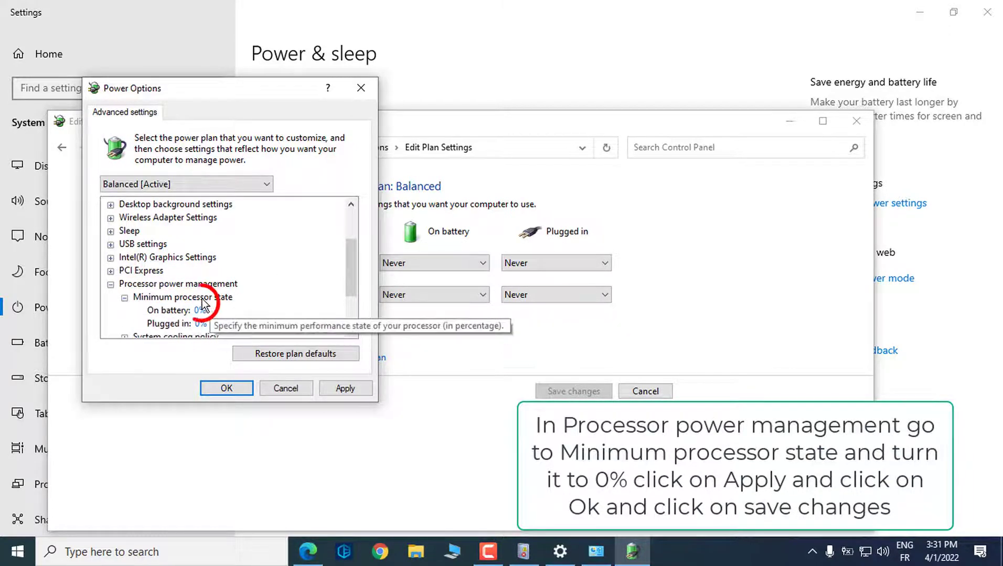
left_click(346, 390)
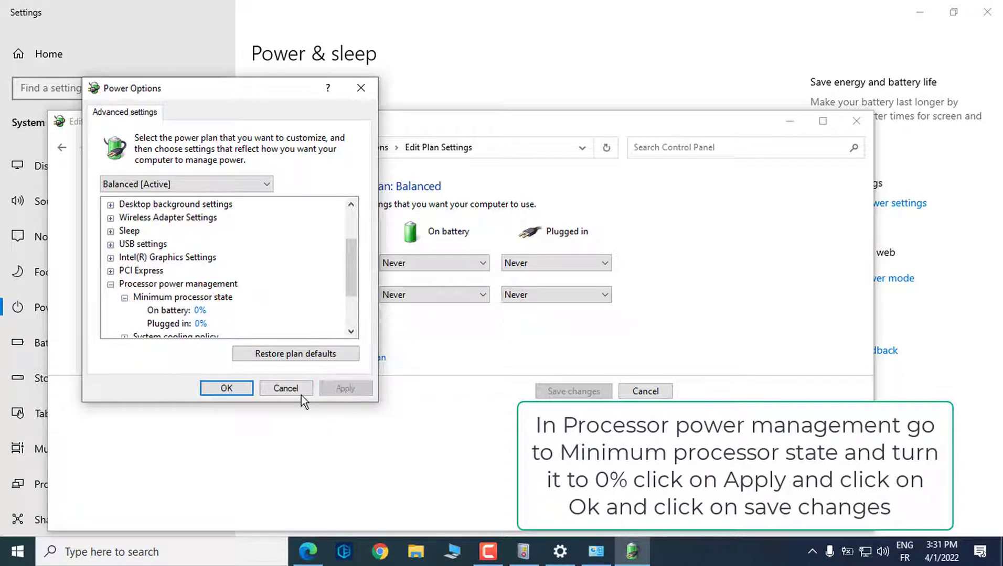
left_click(226, 389)
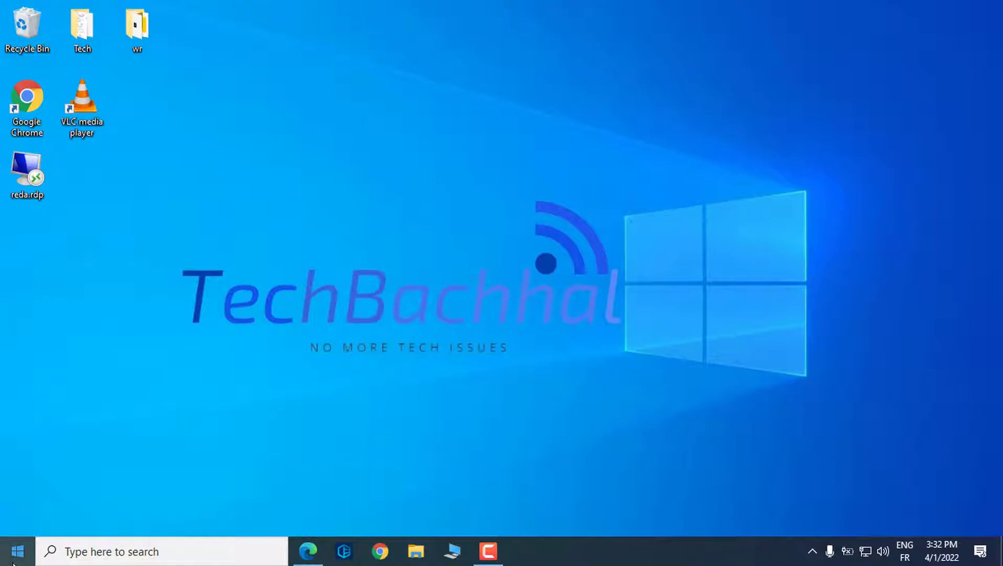
Step: Open Update & Security in Windows Settings and check for Windows updates
right_click(12, 551)
left_click(81, 420)
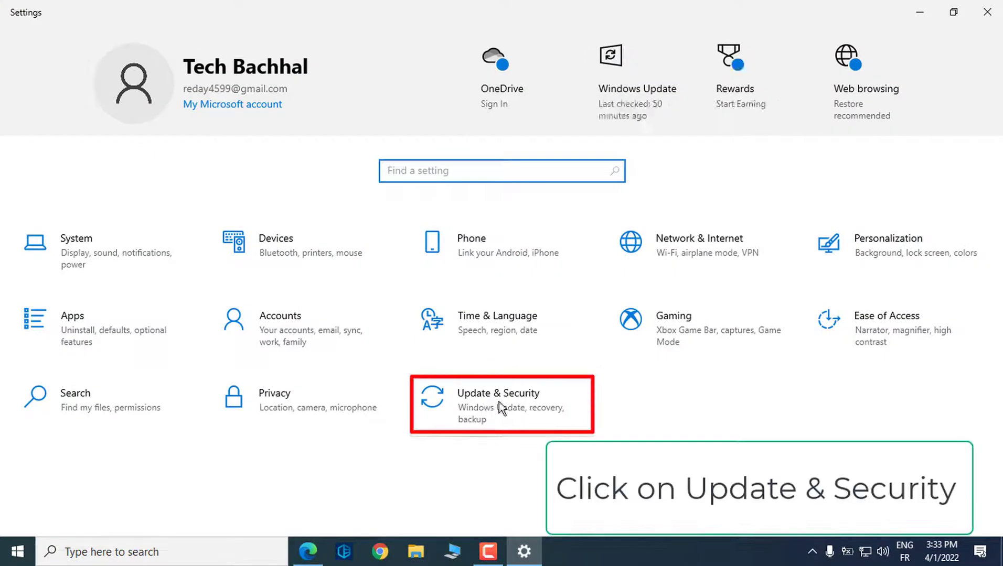
left_click(483, 407)
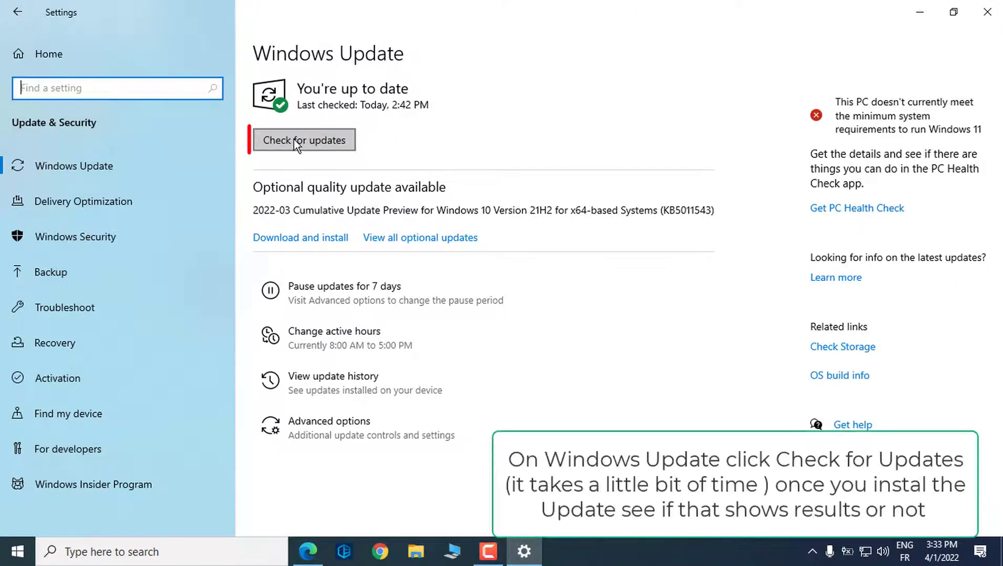
left_click(326, 140)
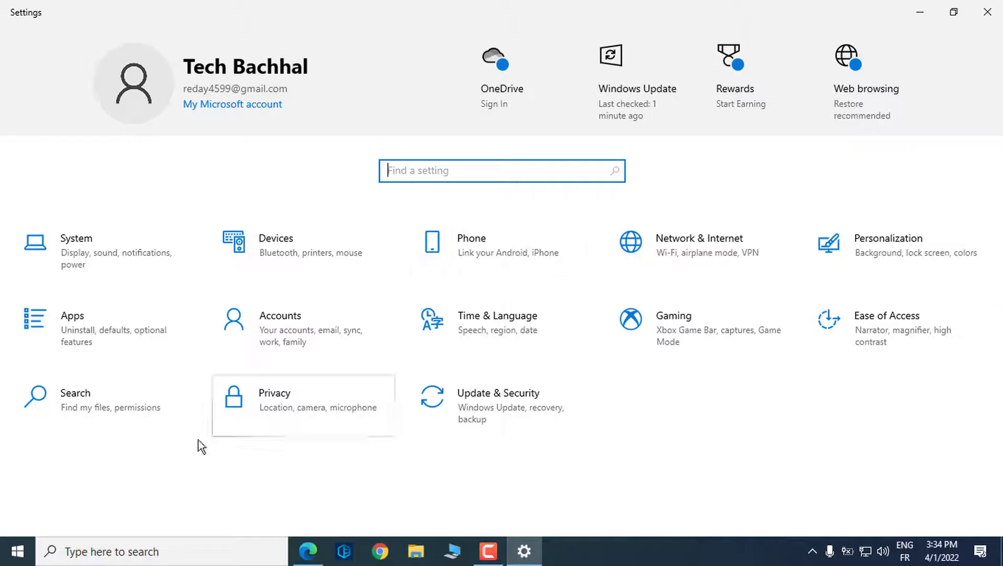
Step: Open the Recovery page under Update & Security and start Reset this PC to show its reset options
right_click(18, 551)
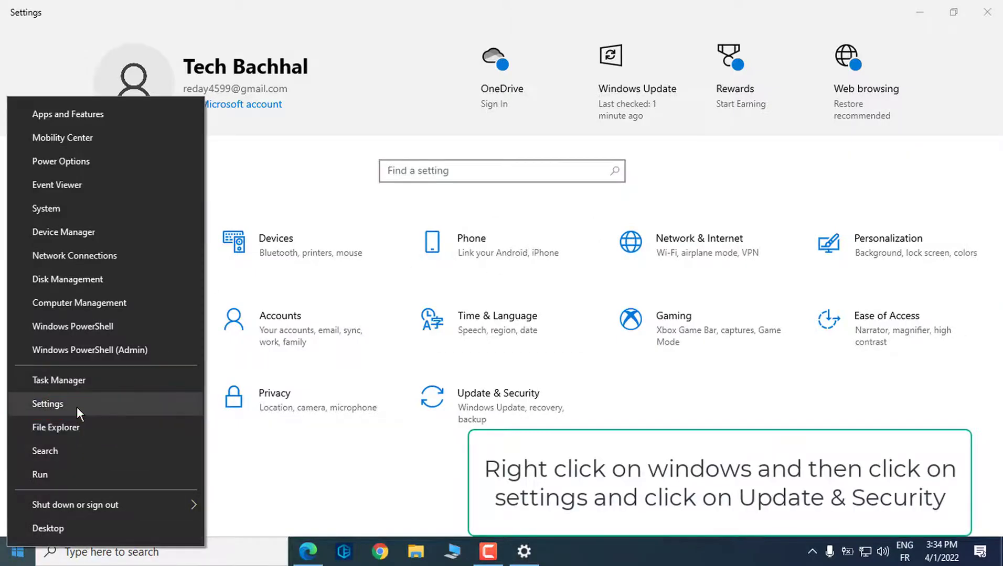
left_click(77, 407)
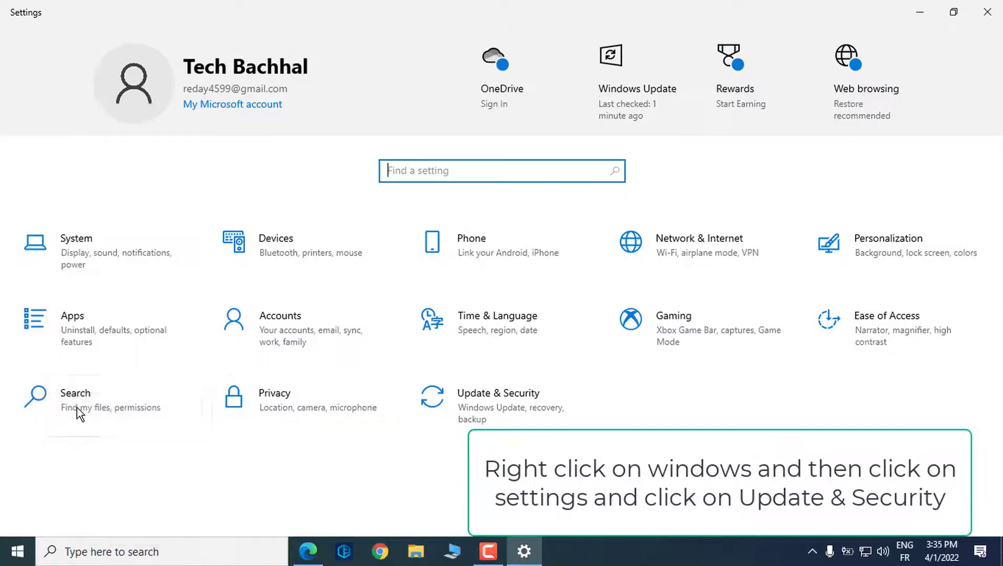
left_click(472, 398)
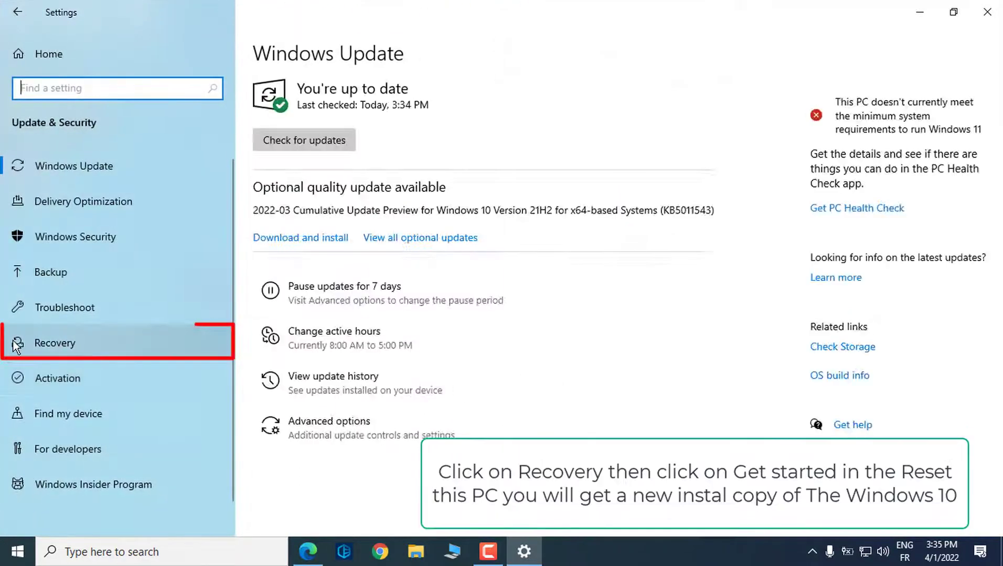
left_click(79, 344)
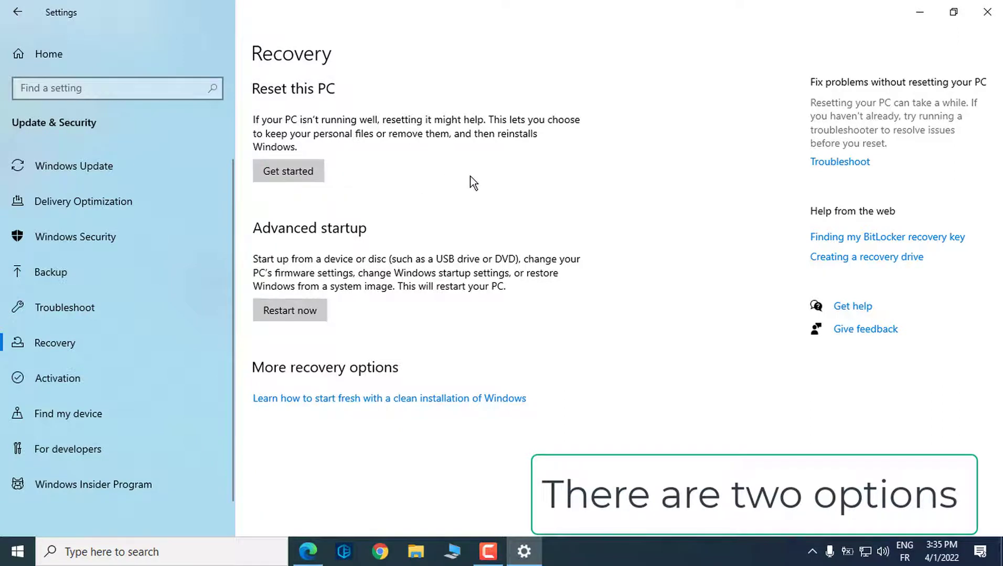
left_click(300, 176)
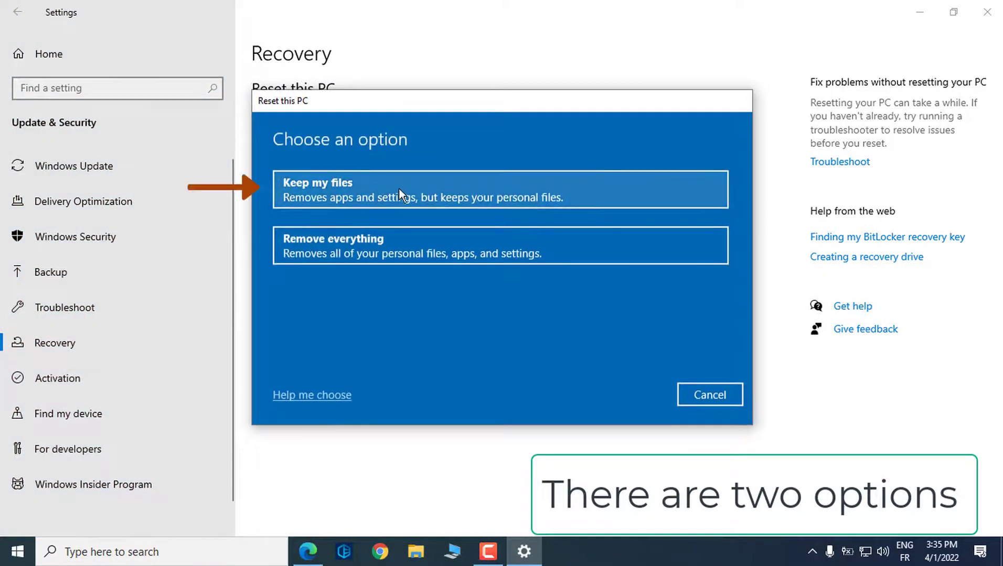